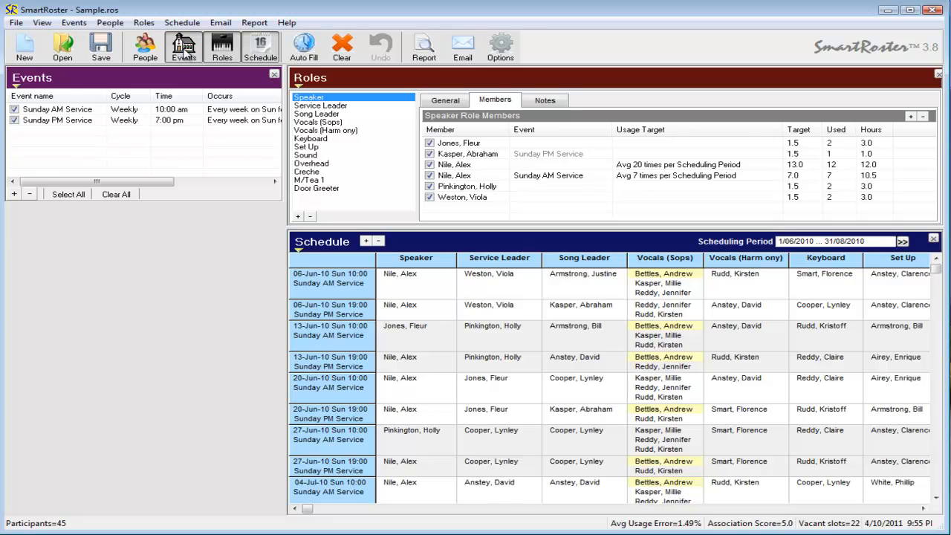
Step: Hide and restore the Roles panel, then shorten it so more schedule rows show
left_click(223, 49)
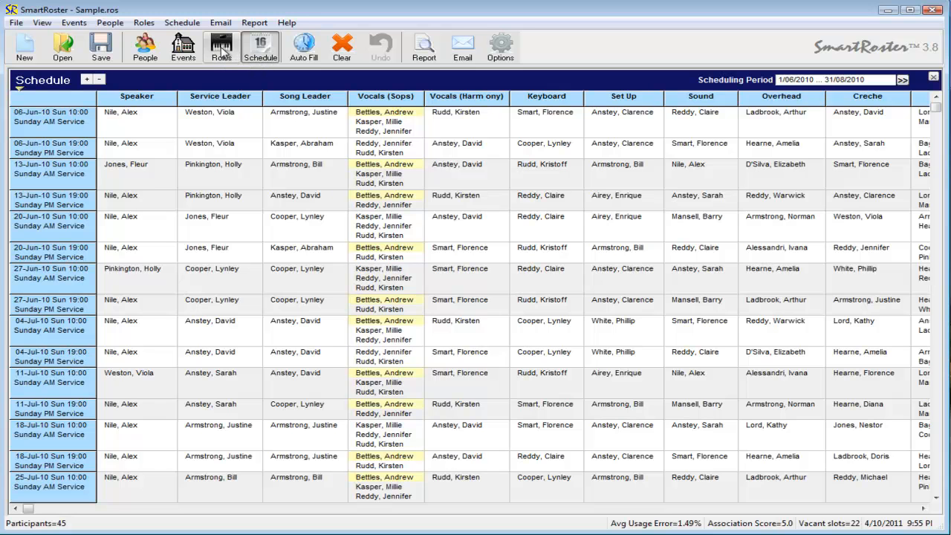
left_click(220, 45)
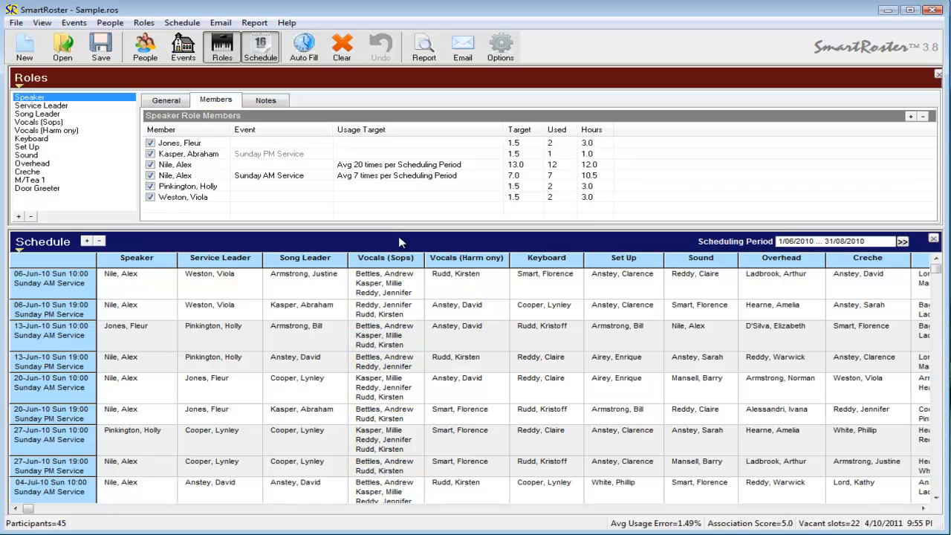
left_click_drag(402, 228, 401, 214)
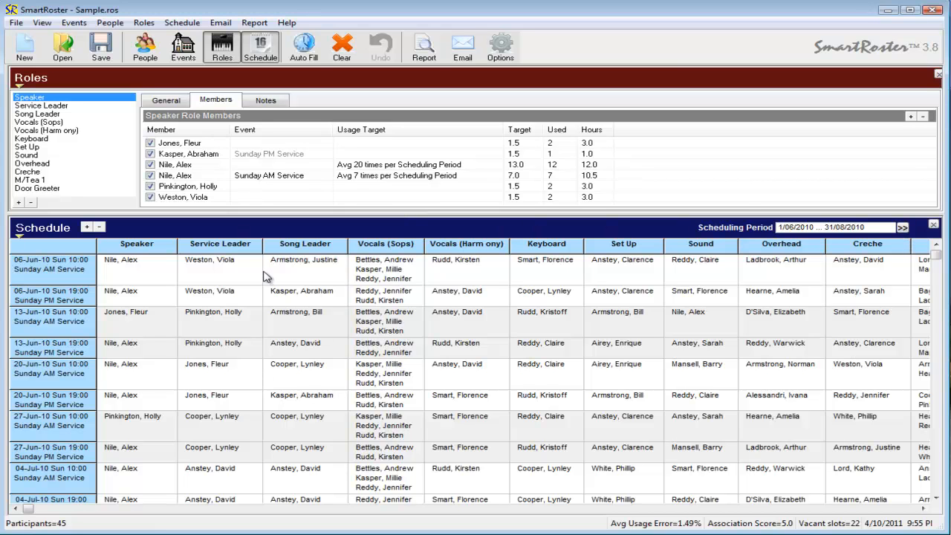
Step: Clear all schedule cells, not just the unlocked ones
left_click(342, 47)
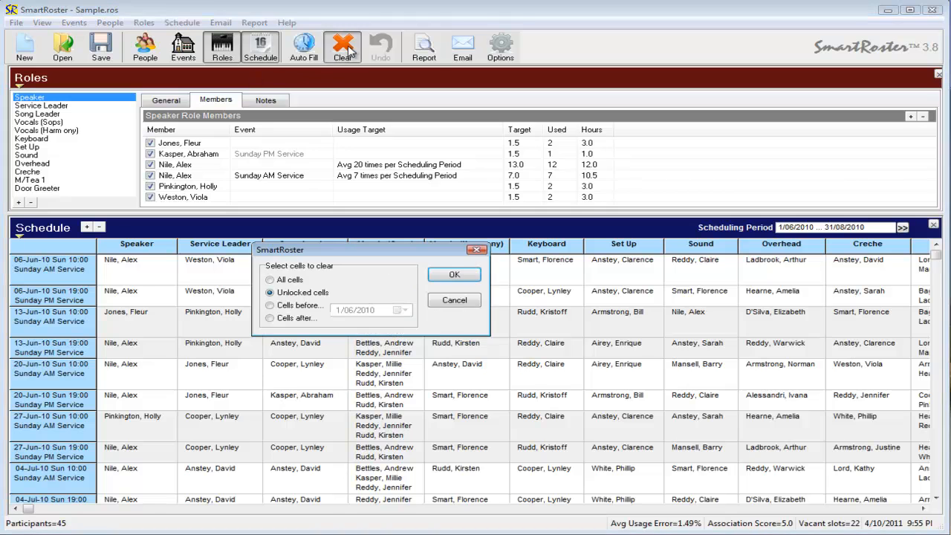
left_click(269, 279)
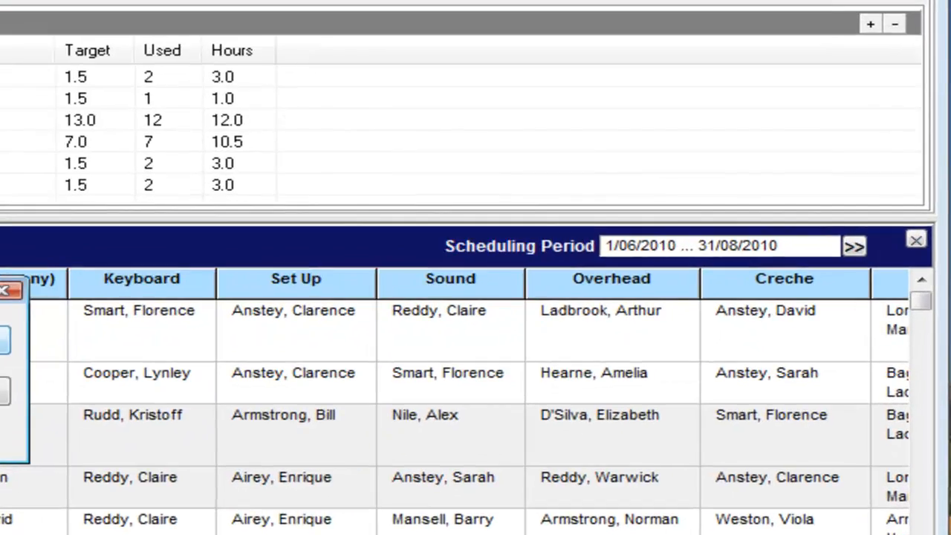
left_click(454, 274)
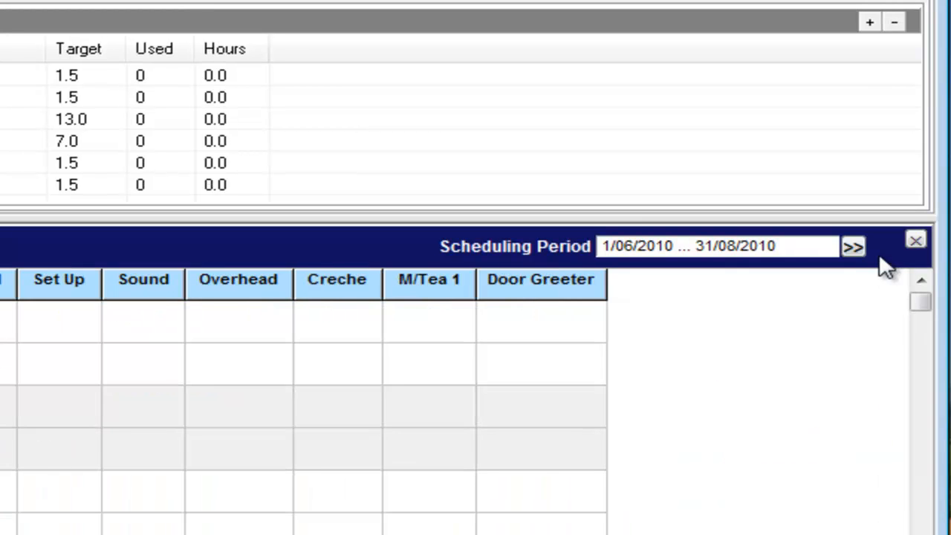
Step: Set the scheduling period to start 1/01/2012 and end 31/03/2012
left_click(854, 247)
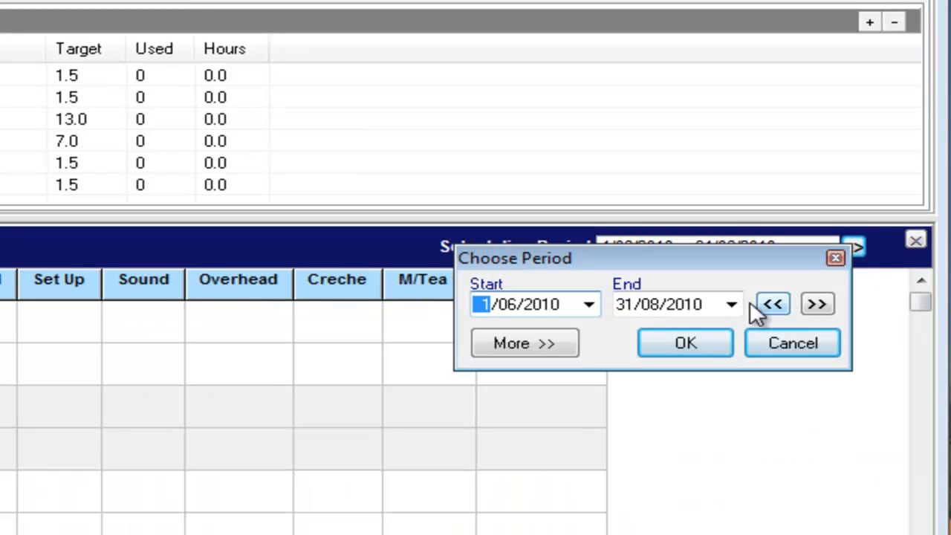
left_click(588, 304)
left_click(656, 342)
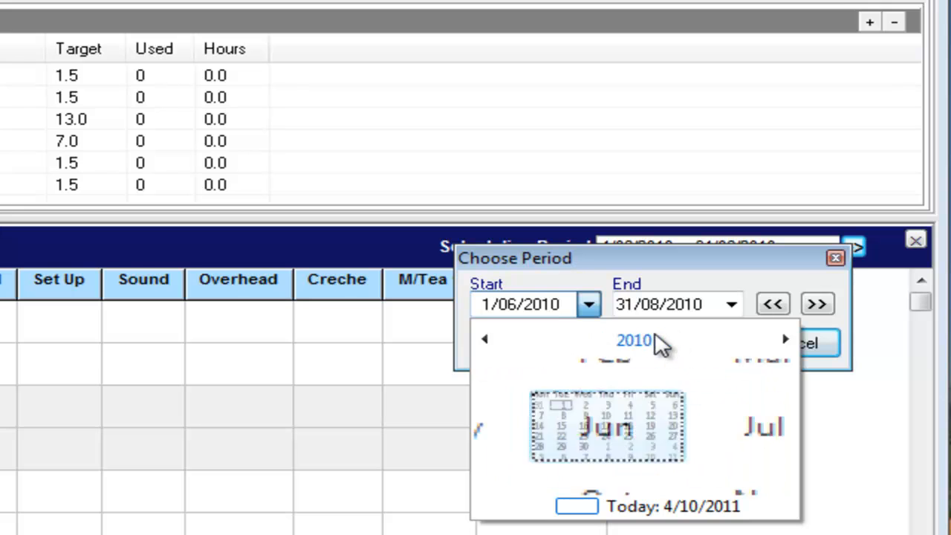
left_click(652, 345)
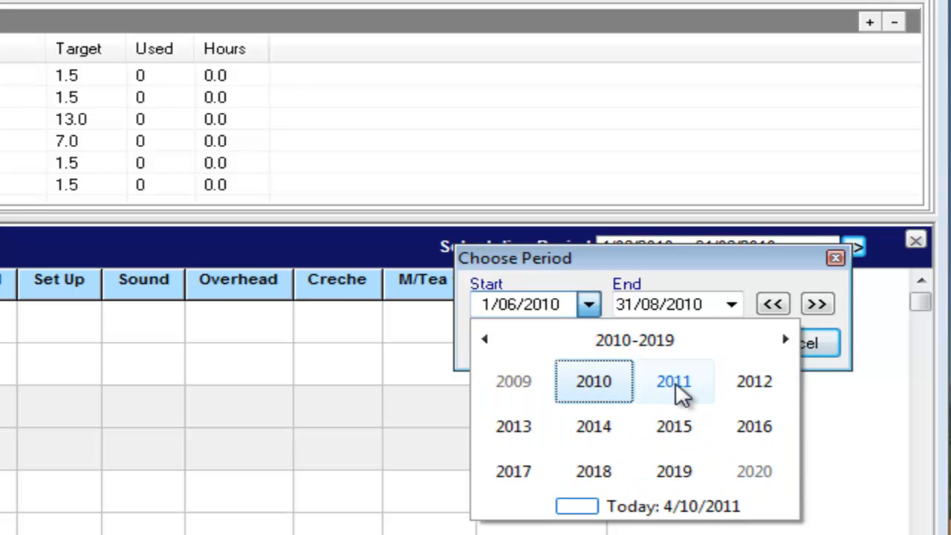
left_click(754, 388)
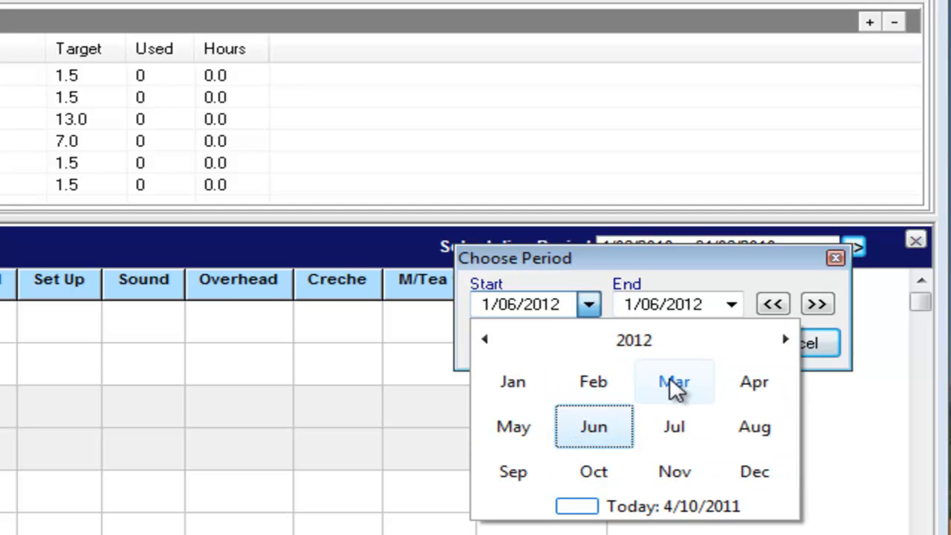
left_click(526, 390)
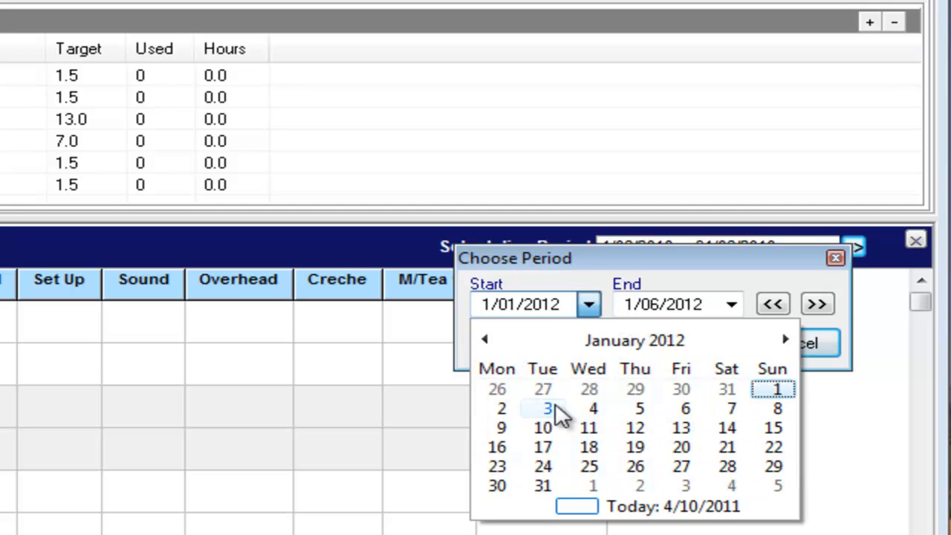
left_click(772, 391)
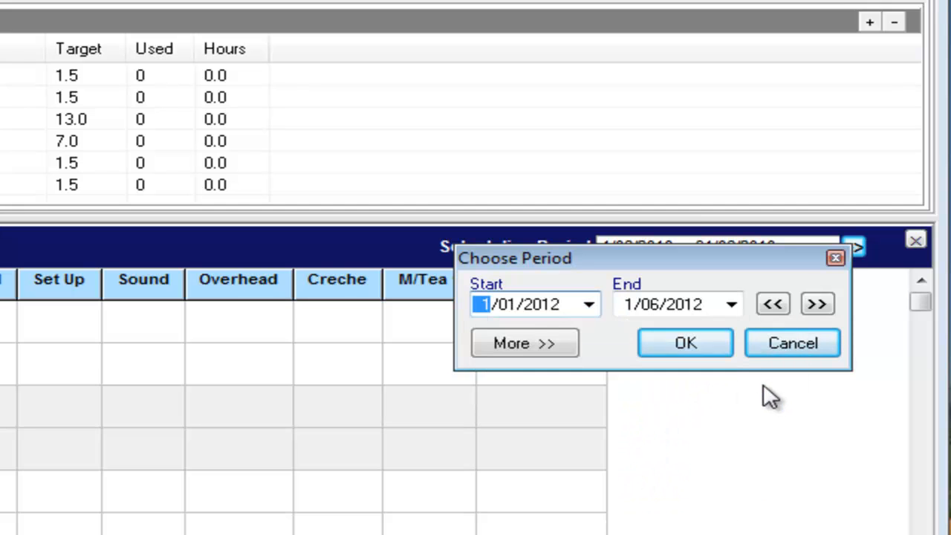
left_click(732, 303)
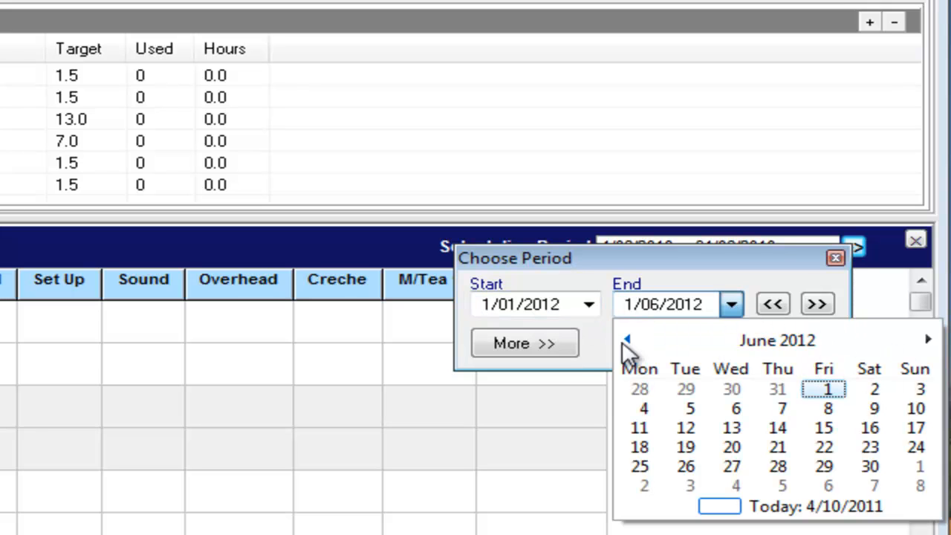
left_click(777, 345)
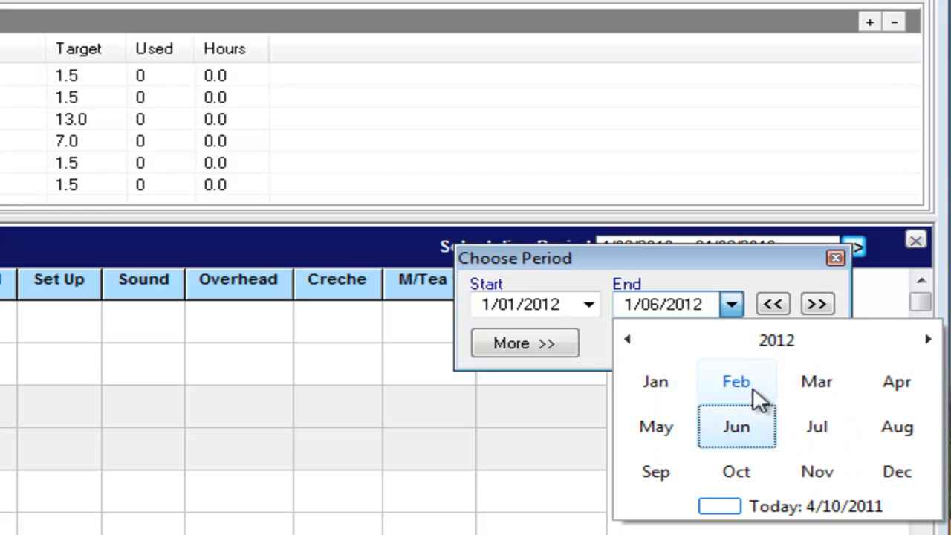
left_click(816, 387)
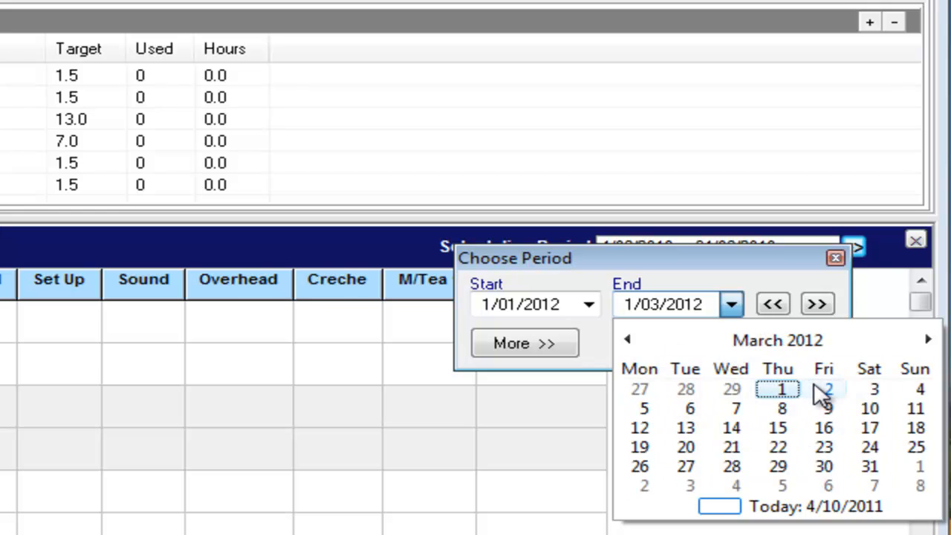
left_click(872, 468)
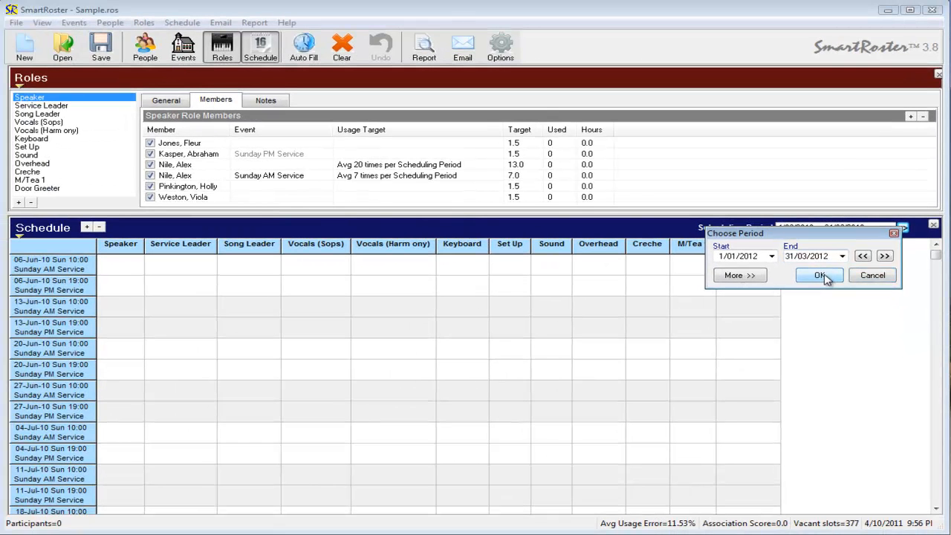
left_click(820, 276)
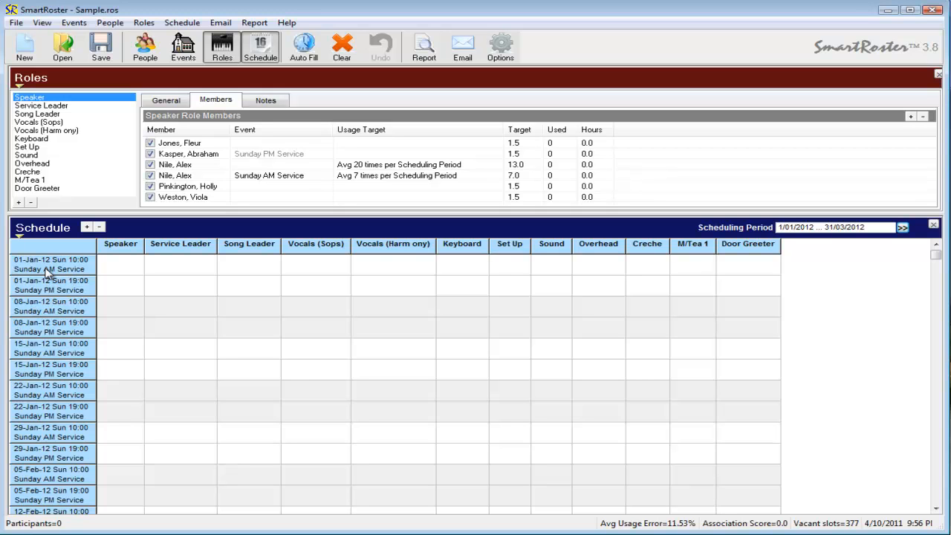
left_click(190, 61)
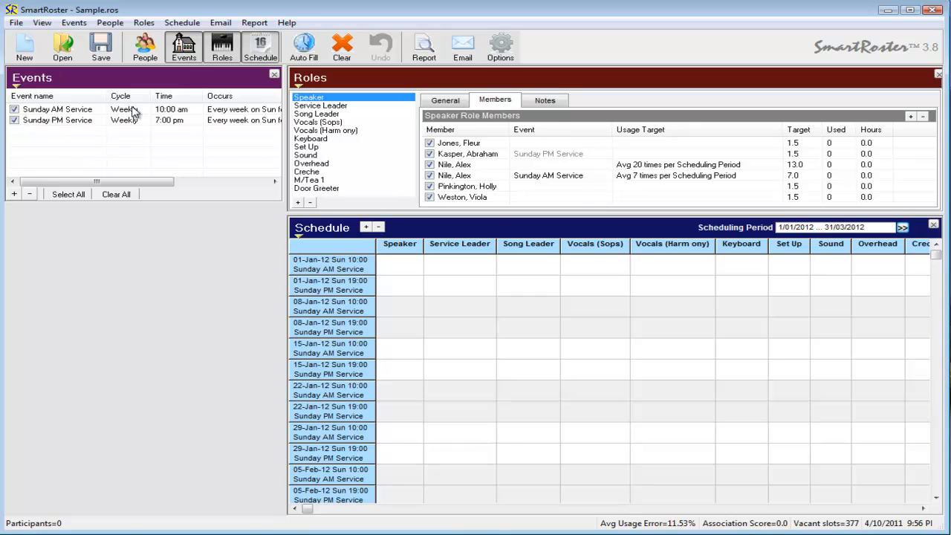
left_click(177, 56)
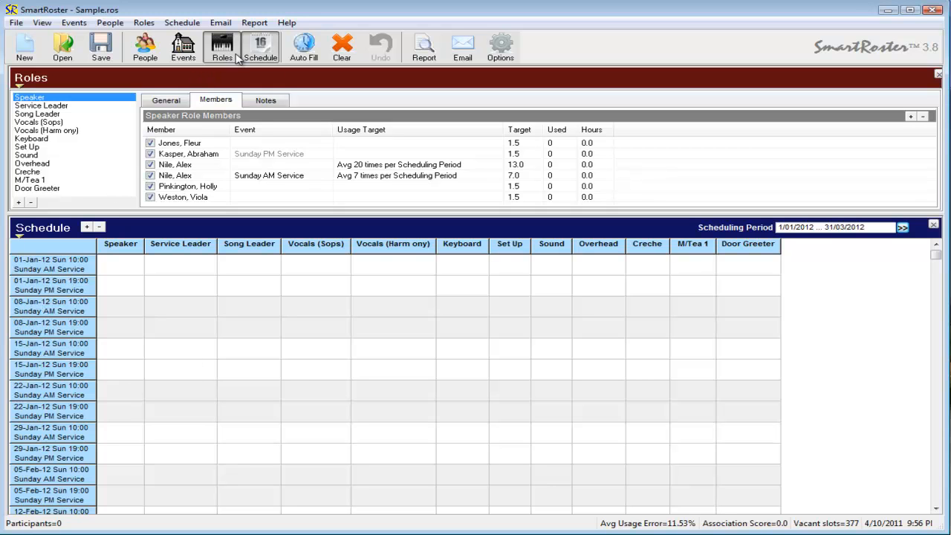
left_click(182, 50)
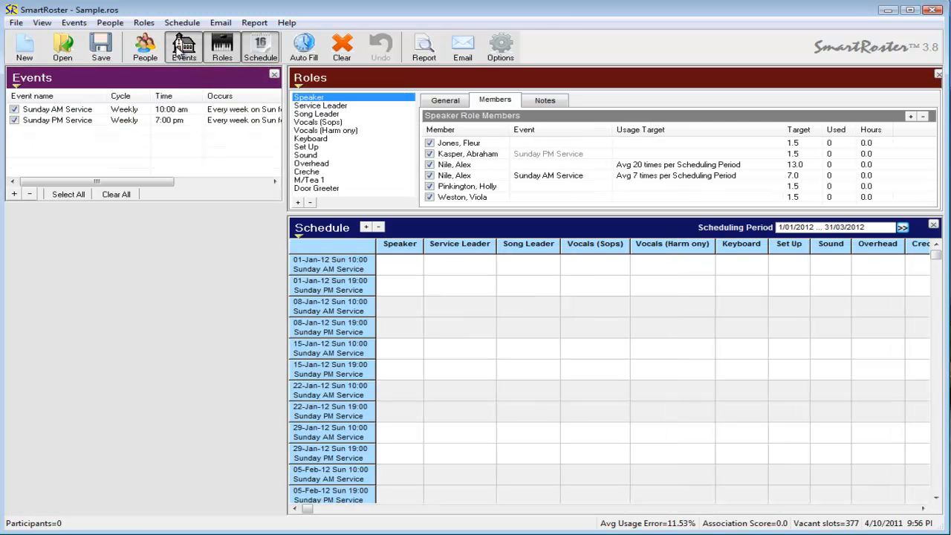
left_click(14, 121)
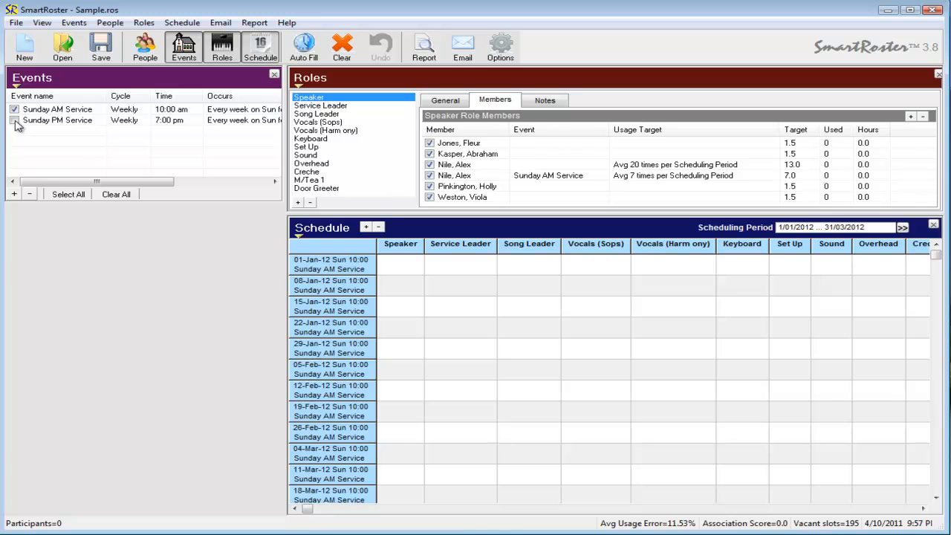
left_click_drag(285, 139, 131, 142)
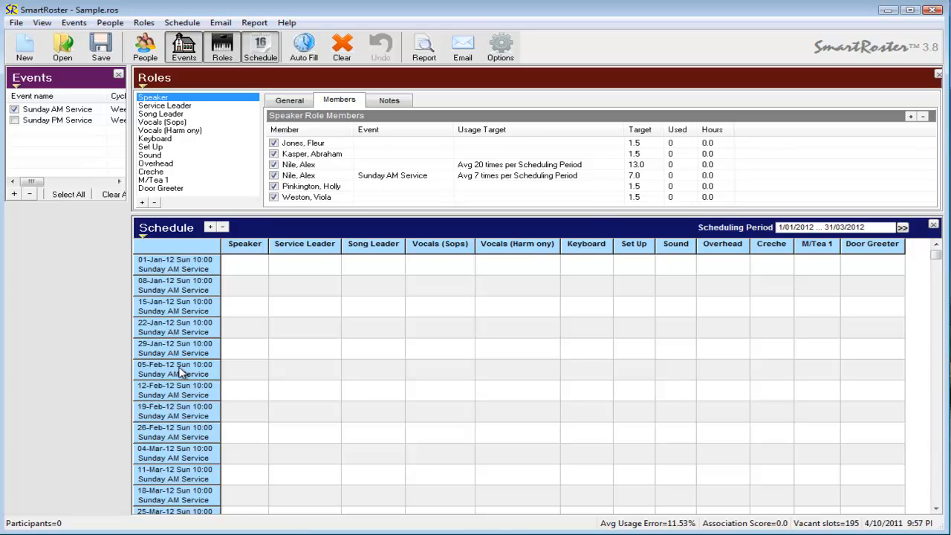
left_click(14, 121)
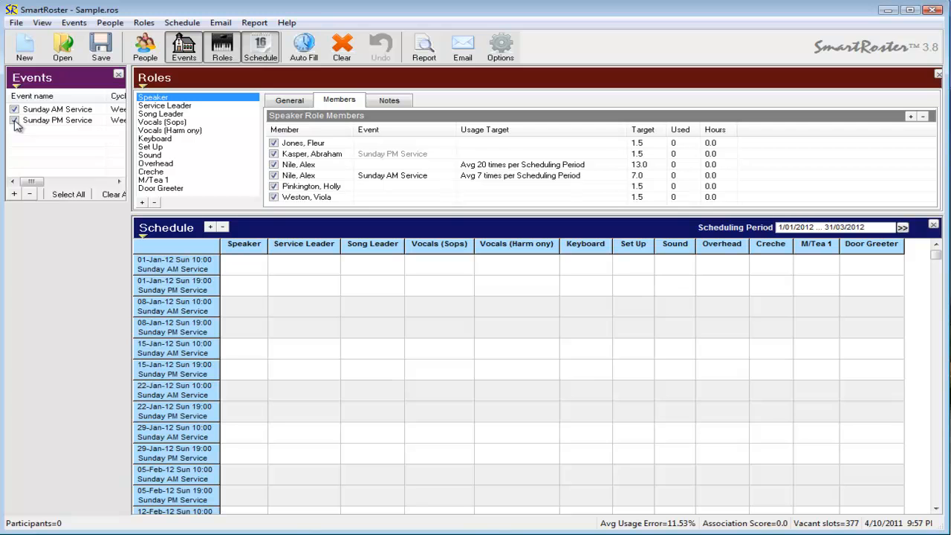
left_click(195, 54)
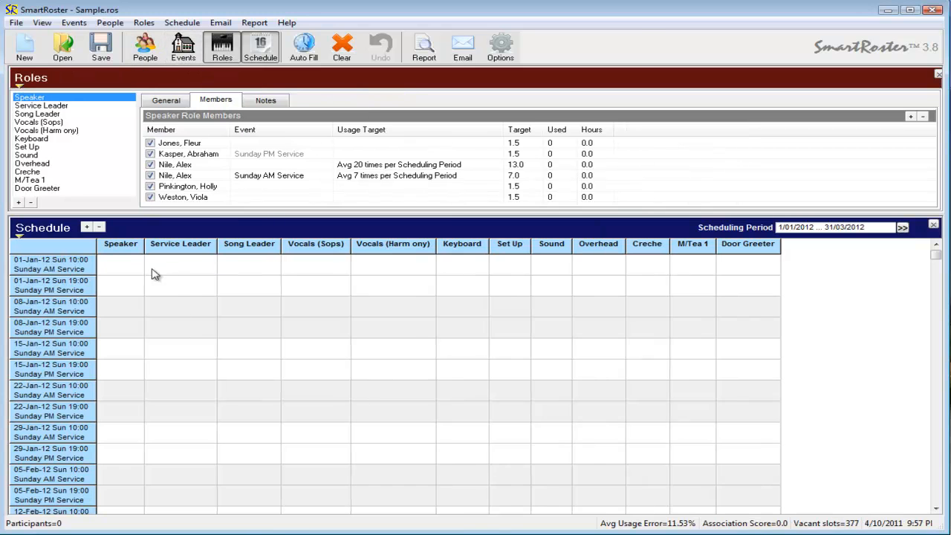
Step: Widen the Speaker column and enlarge the roles panel, then assign 01-Jan AM and PM speakers
left_click_drag(145, 246, 170, 245)
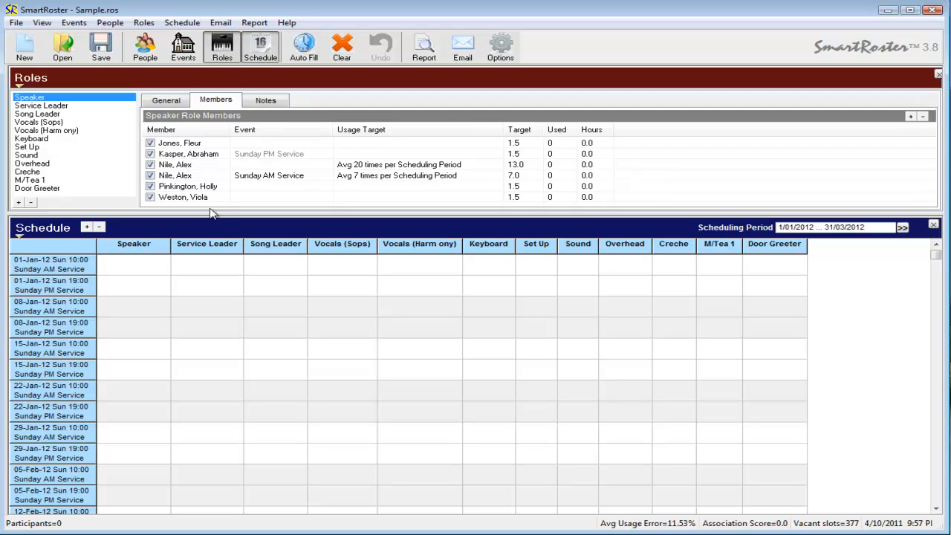
left_click_drag(214, 213, 216, 230)
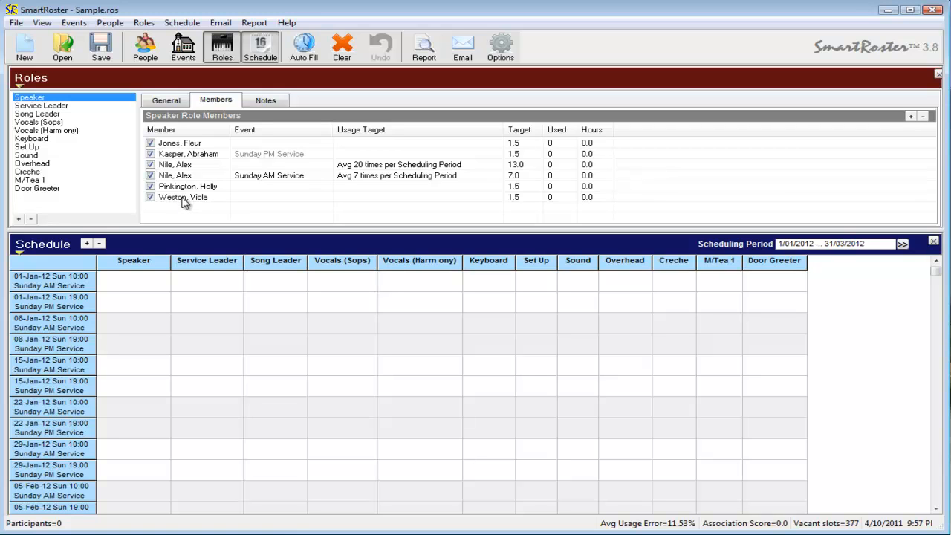
left_click_drag(173, 204, 146, 285)
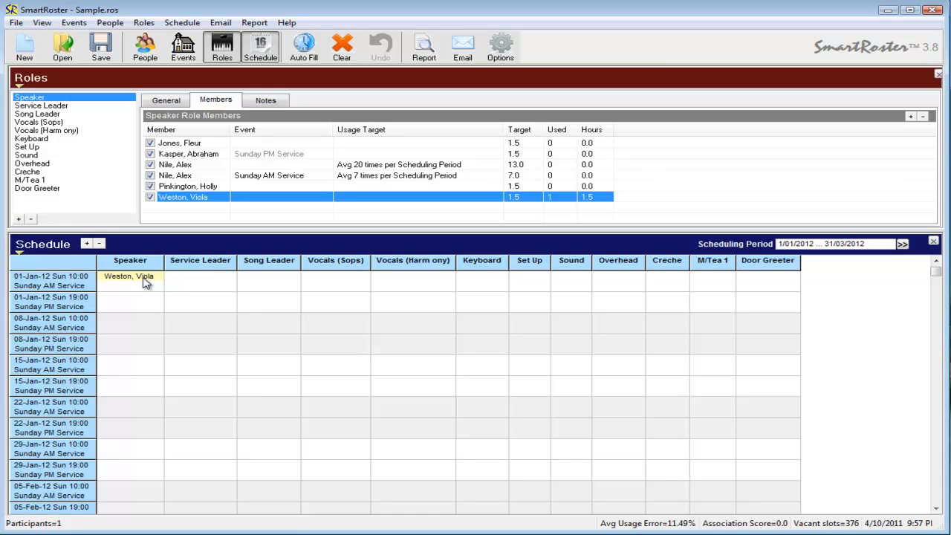
right_click(118, 310)
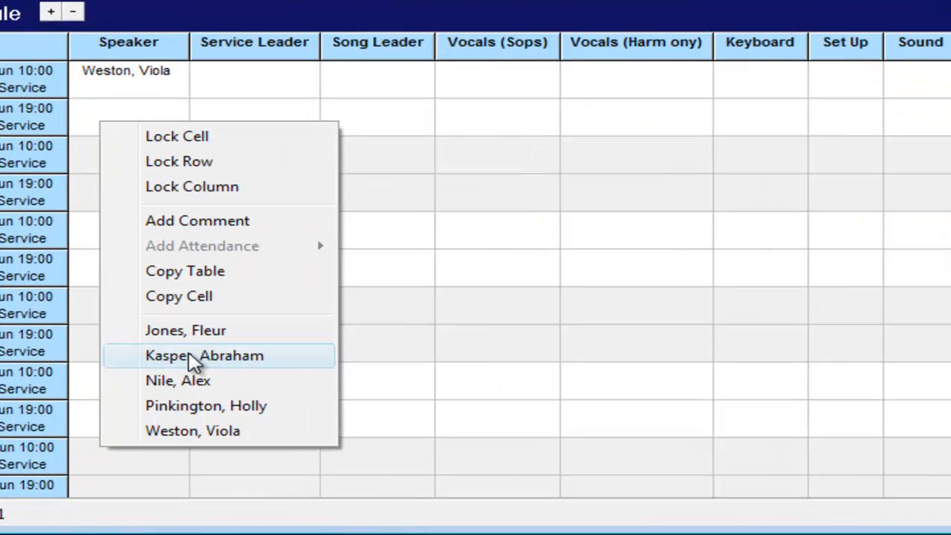
left_click(165, 436)
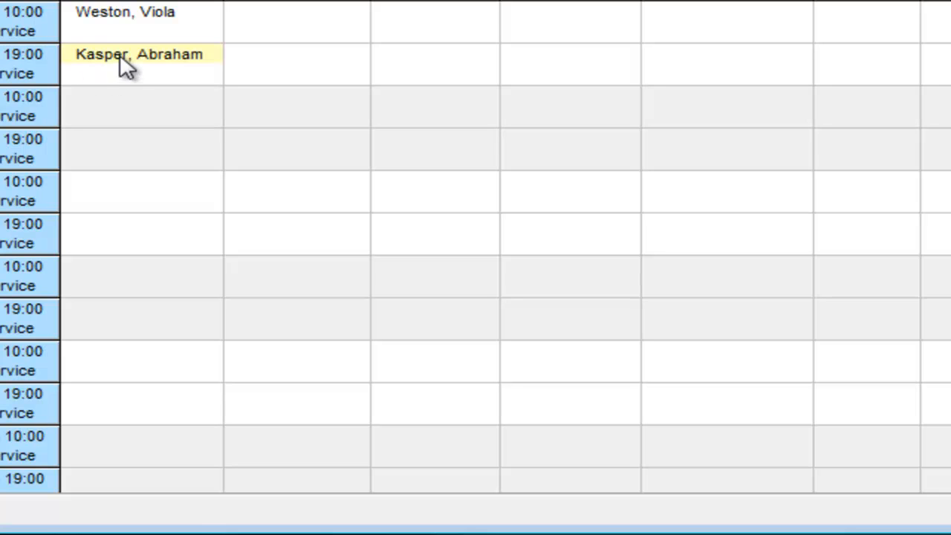
Step: Give one member both 08-Jan Speaker slots and move the 01-Jan PM speaker to 15-Jan PM
right_click(94, 95)
left_click(248, 396)
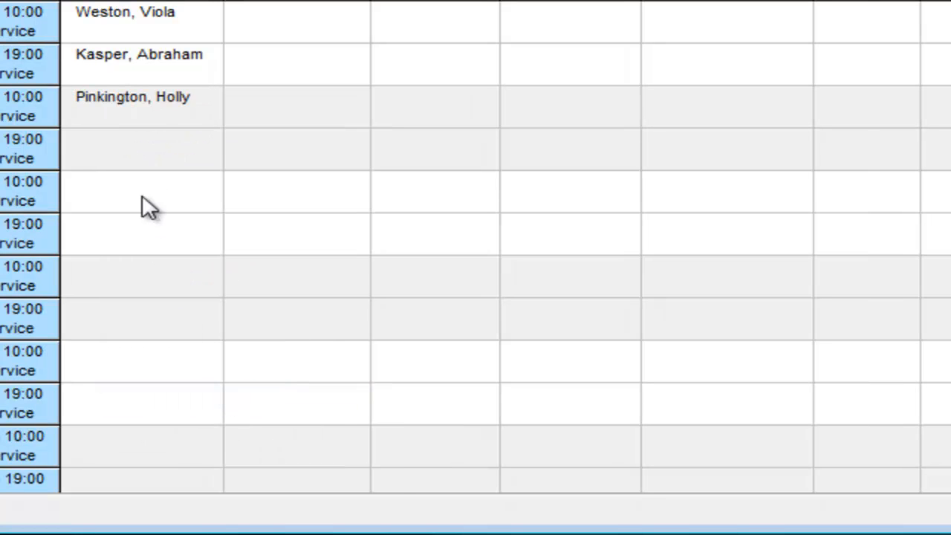
right_click(126, 145)
left_click(246, 461)
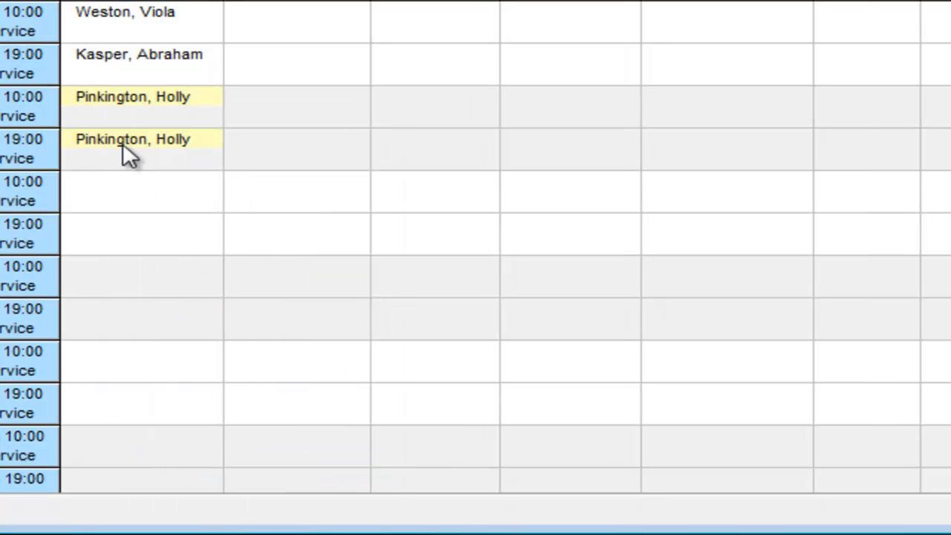
left_click_drag(118, 69, 115, 197)
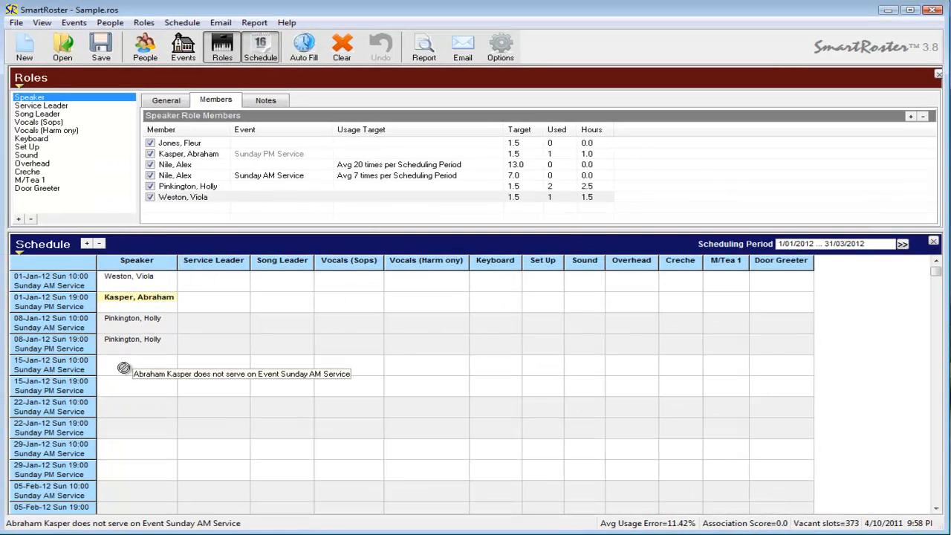
left_click_drag(123, 368, 122, 390)
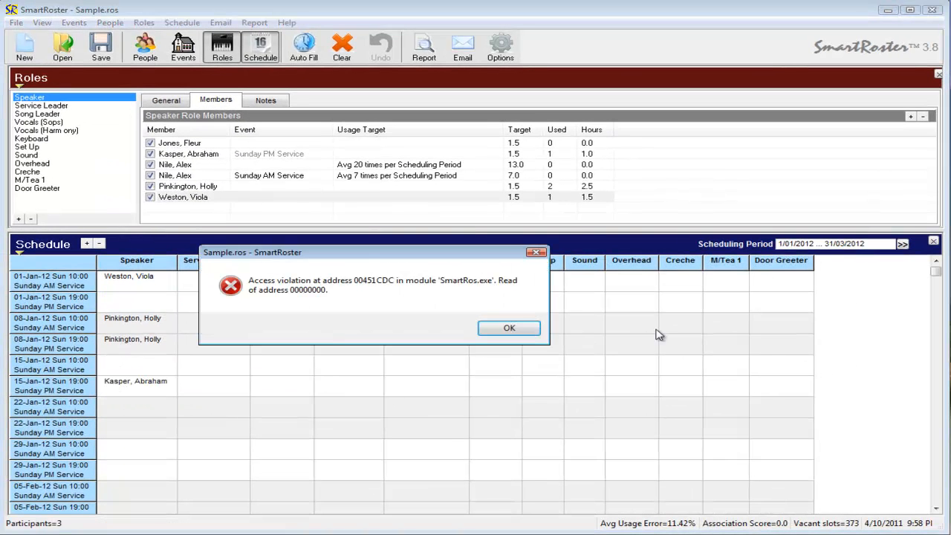
Step: Dismiss the access-violation error and place the 01-Jan AM speaker in the 22-Jan PM Speaker slot
left_click(507, 328)
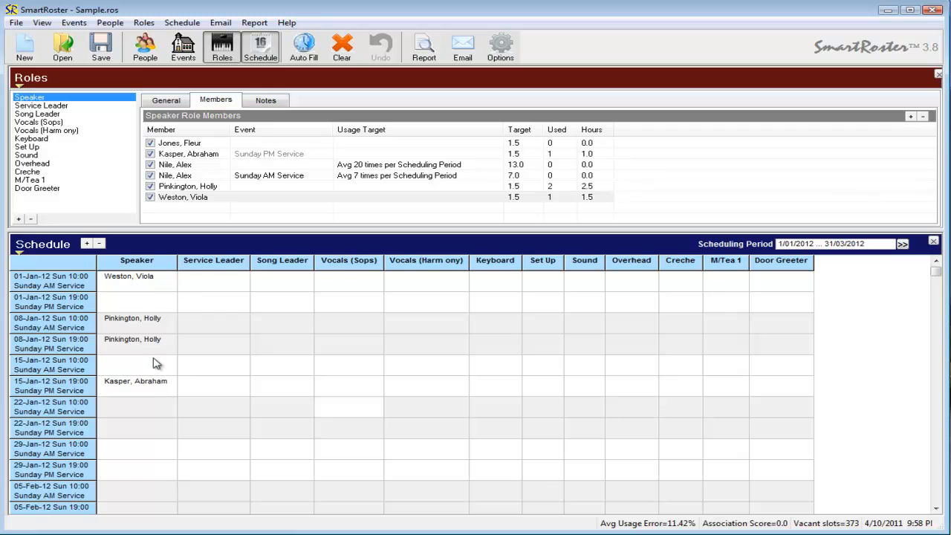
left_click(131, 280)
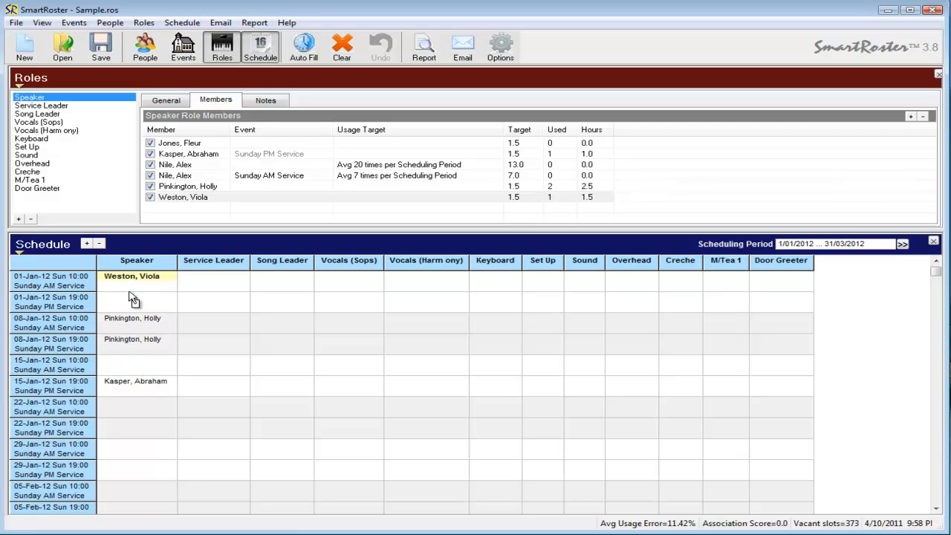
left_click(136, 433)
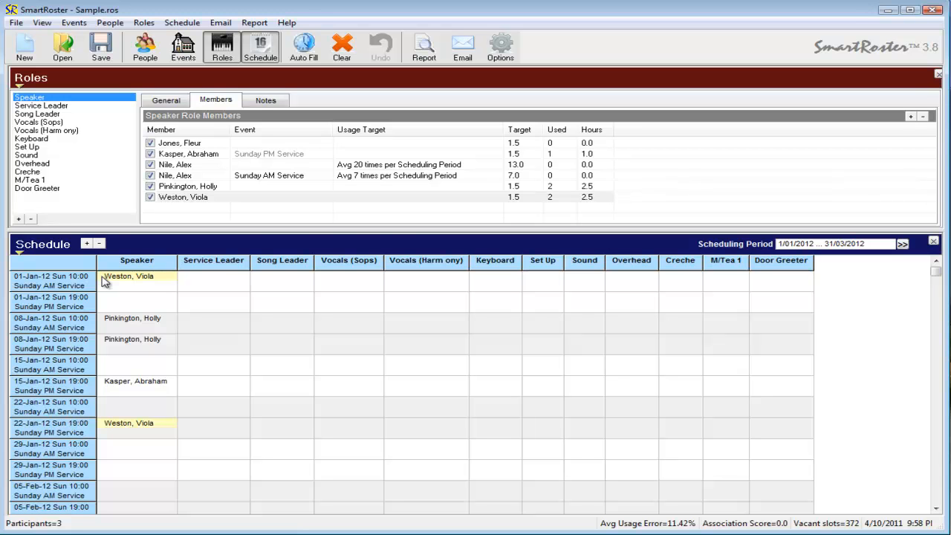
Step: Under Service Leader, assign members to the 01-Jan AM, 08-Jan PM and 29-Jan AM leader slots
left_click(238, 289)
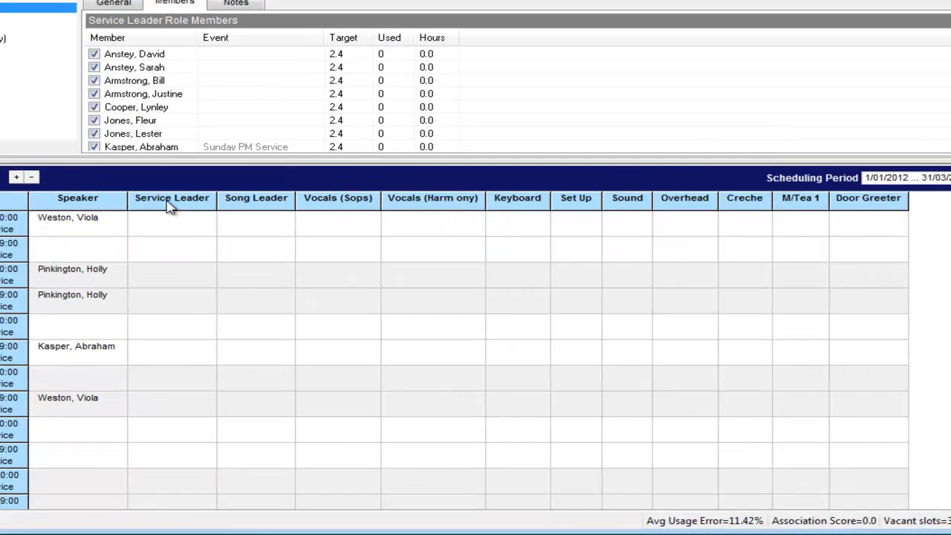
right_click(200, 281)
left_click(100, 262)
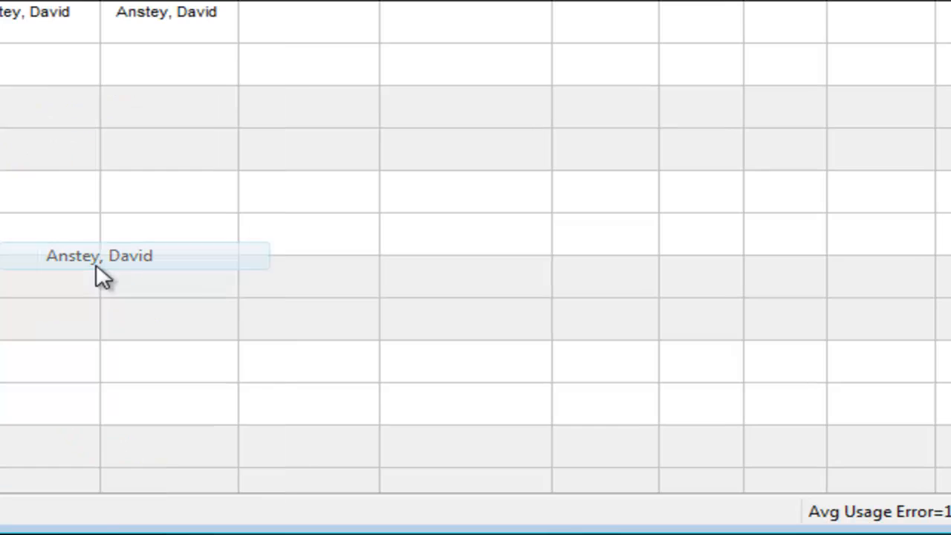
right_click(4, 142)
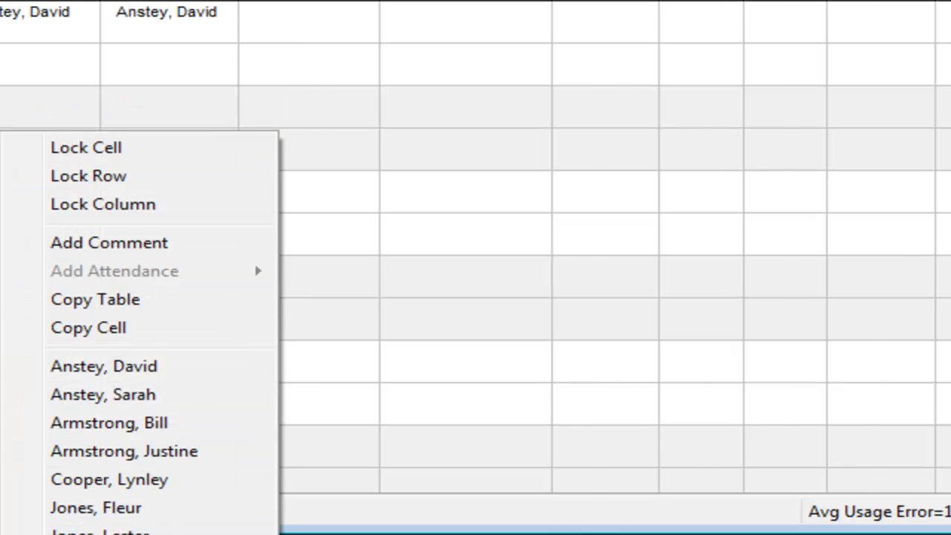
left_click(119, 534)
right_click(42, 355)
left_click(143, 269)
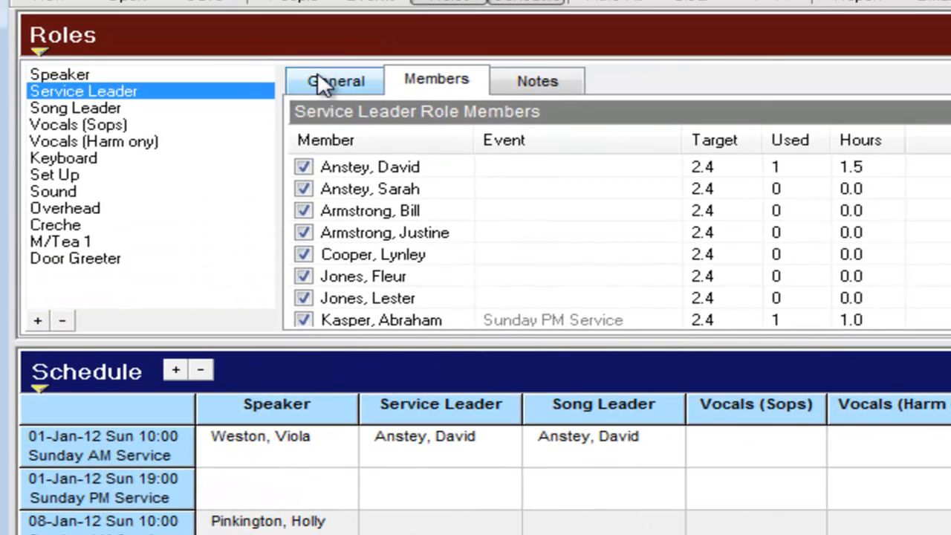
Step: Show Service Leader's General settings and select the Song Leader compatible-role entry
left_click(328, 81)
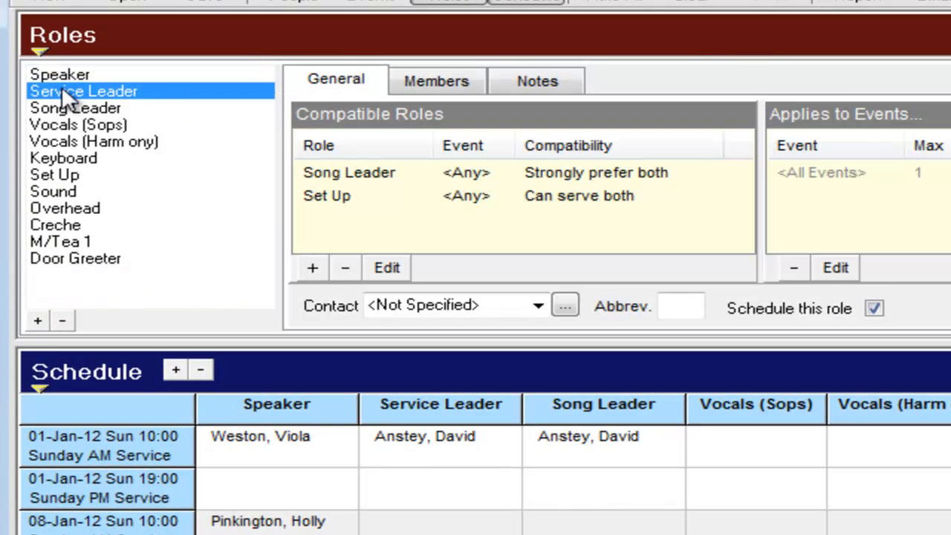
left_click(319, 179)
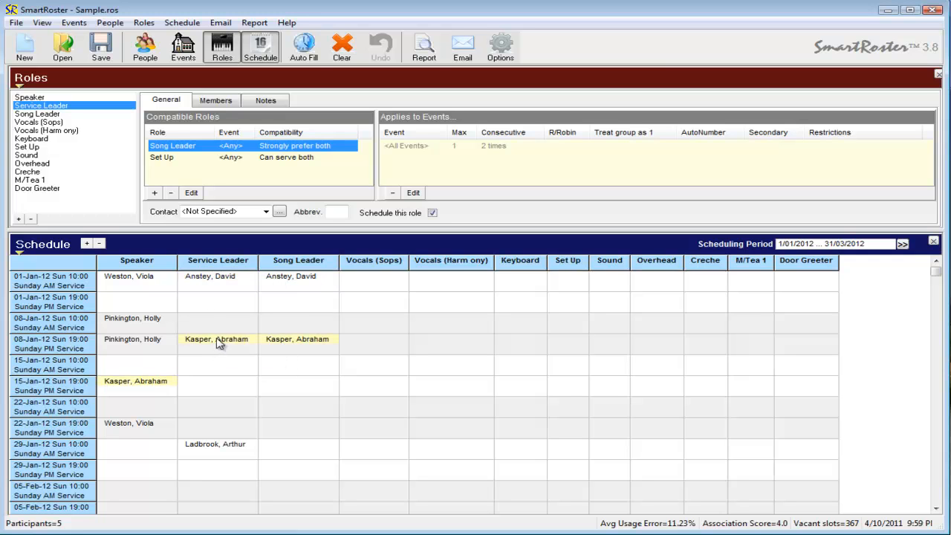
Step: Assign the 22-Jan AM Service Leader, then add and delete a 29-Jan PM Service Leader entry
right_click(214, 410)
left_click(250, 395)
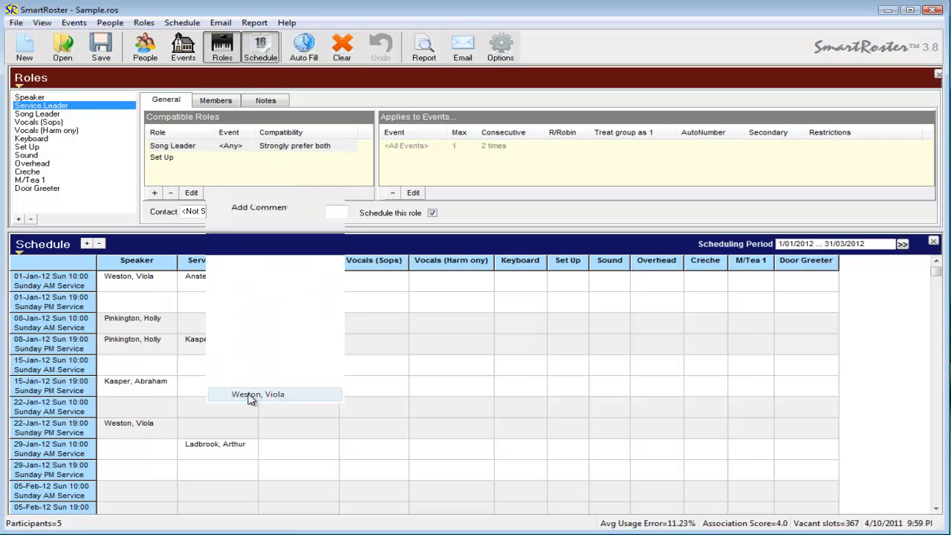
right_click(205, 475)
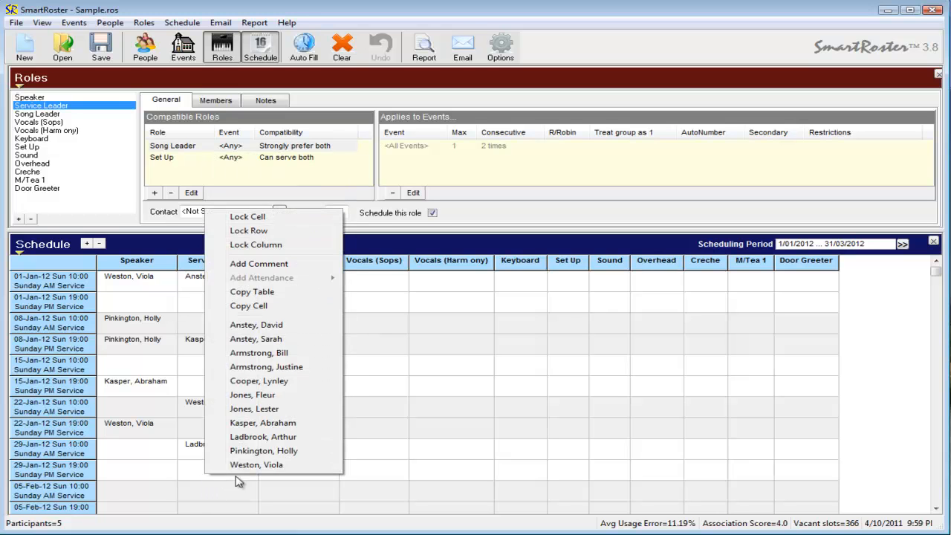
left_click(251, 395)
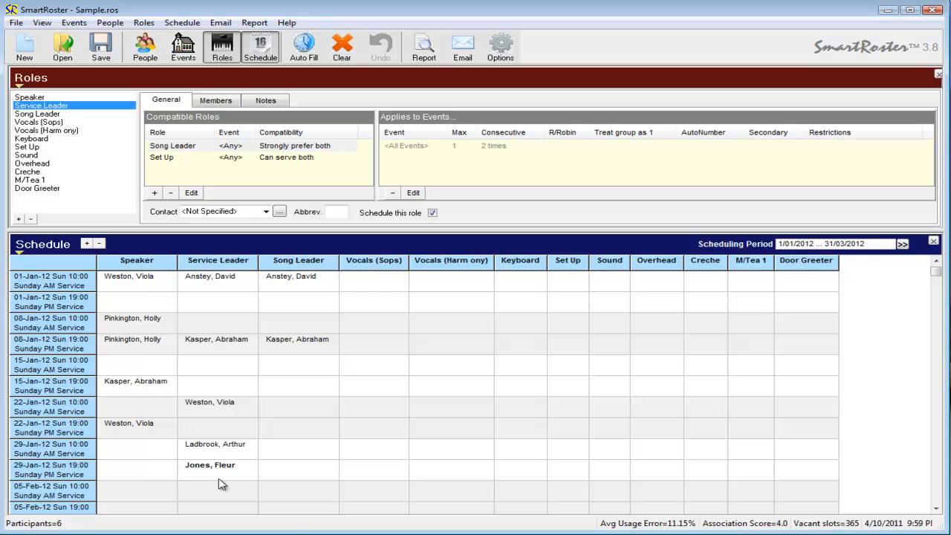
key("Delete")
Step: Show everywhere the 22-Jan AM Service Leader member is rostered
right_click(199, 466)
left_click(196, 408)
right_click(194, 408)
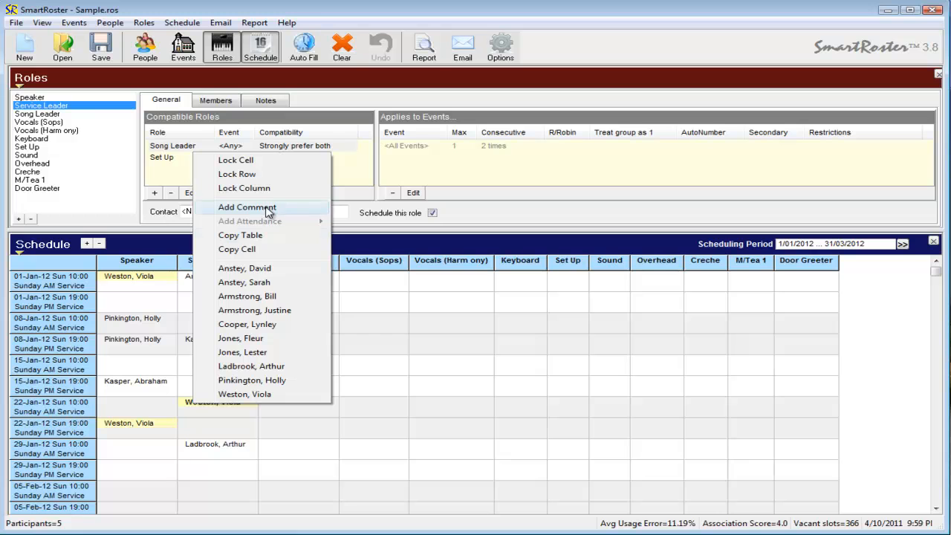
left_click(186, 384)
right_click(195, 383)
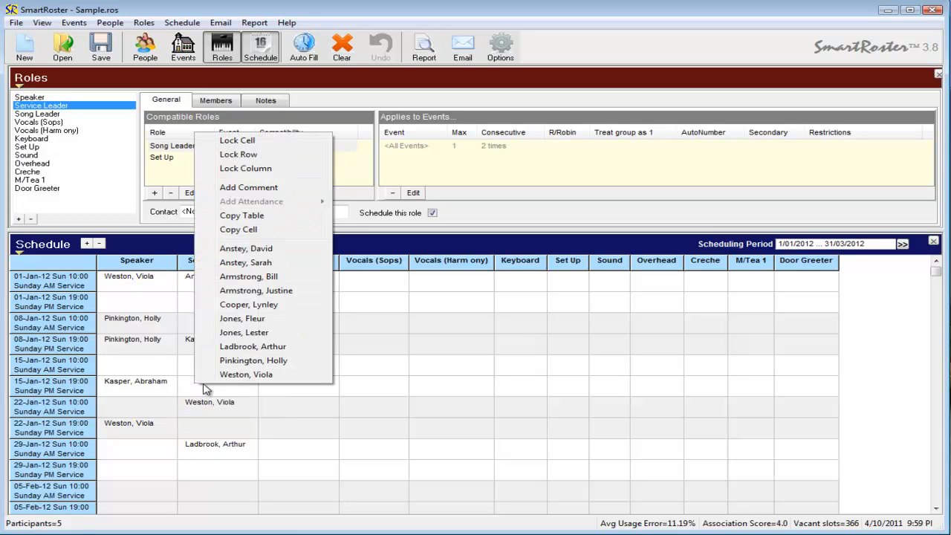
left_click(255, 190)
type("This is my ")
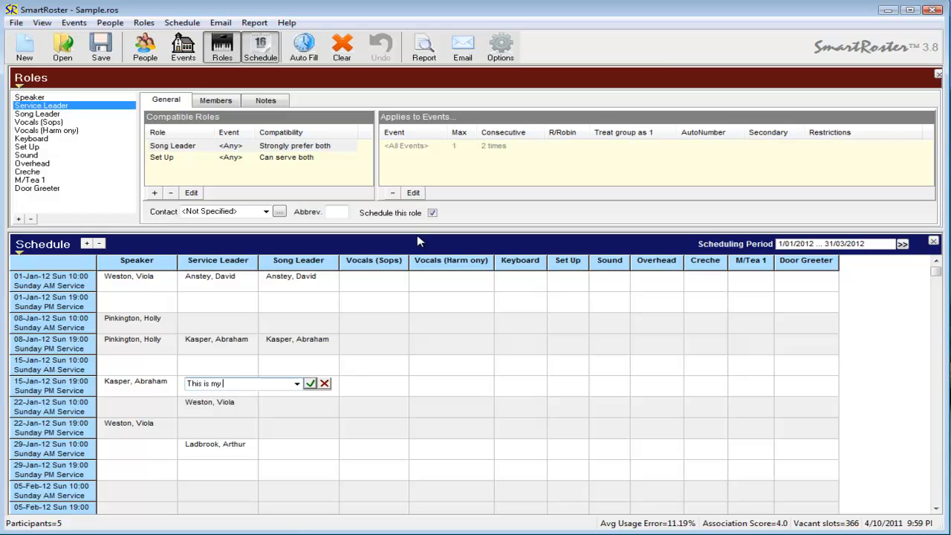
type("comment")
key("Return")
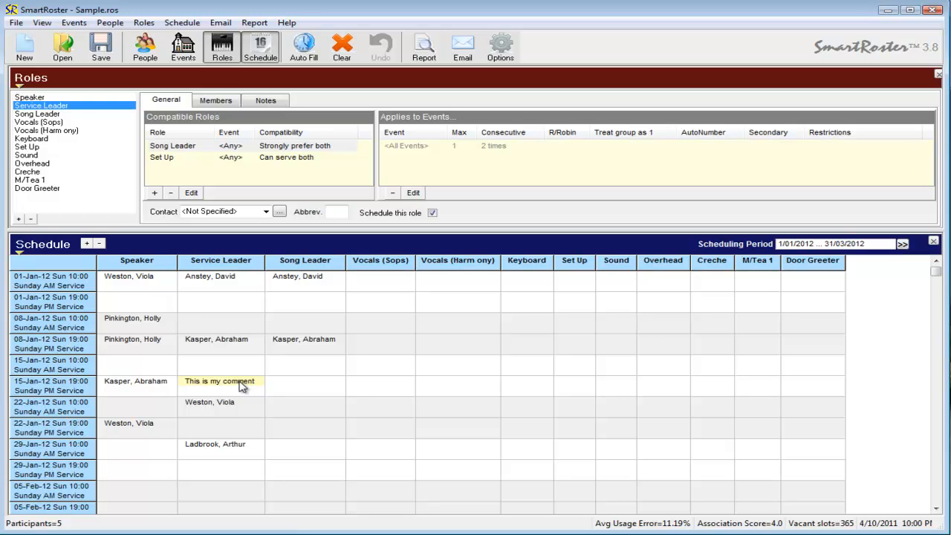
left_click(216, 387)
key("Delete")
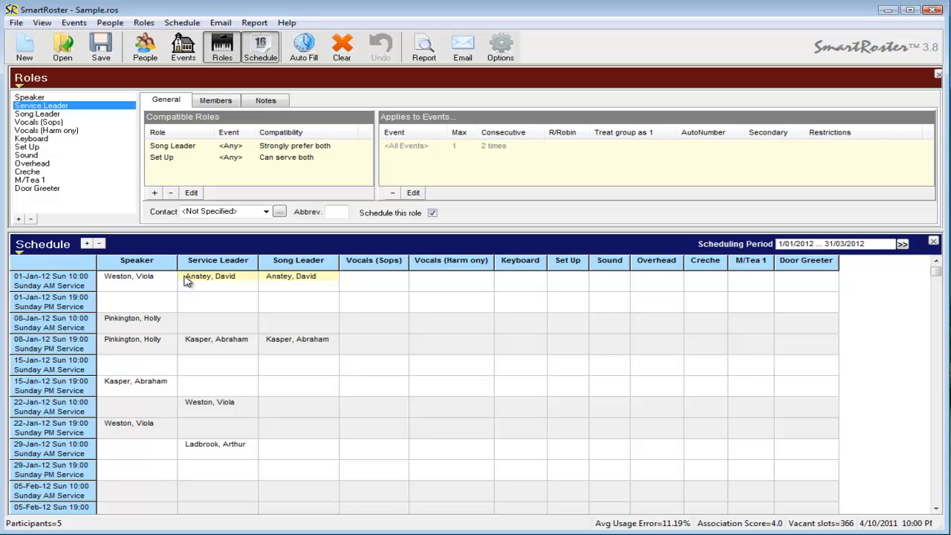
Step: Lock the filled Service Leader, Song Leader and Speaker cells, including the 15-Jan and 22-Jan PM speakers
mouse_move(184, 281)
left_mouse_down()
mouse_move(193, 348)
mouse_move(186, 446)
left_mouse_up()
left_click_drag(270, 281, 267, 343)
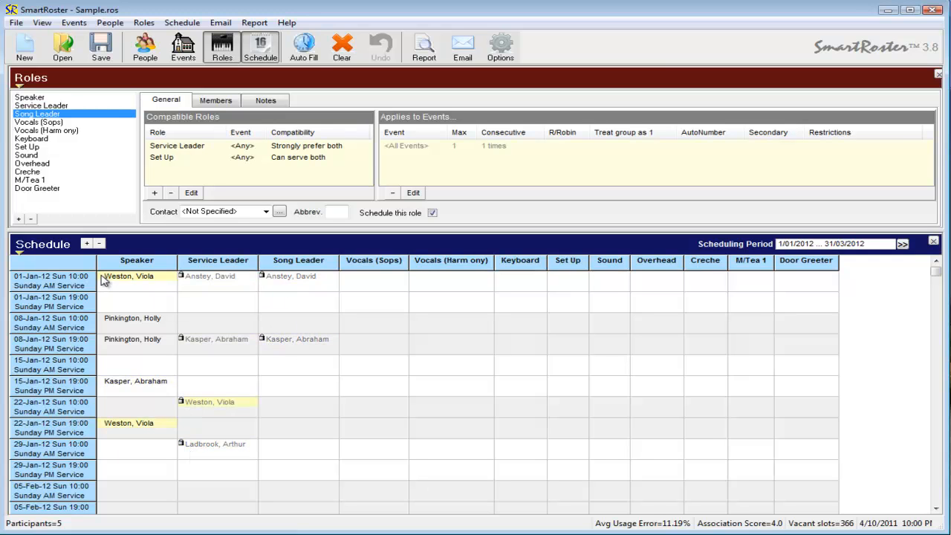
left_click_drag(104, 280, 104, 383)
left_click(104, 382)
left_click(104, 424)
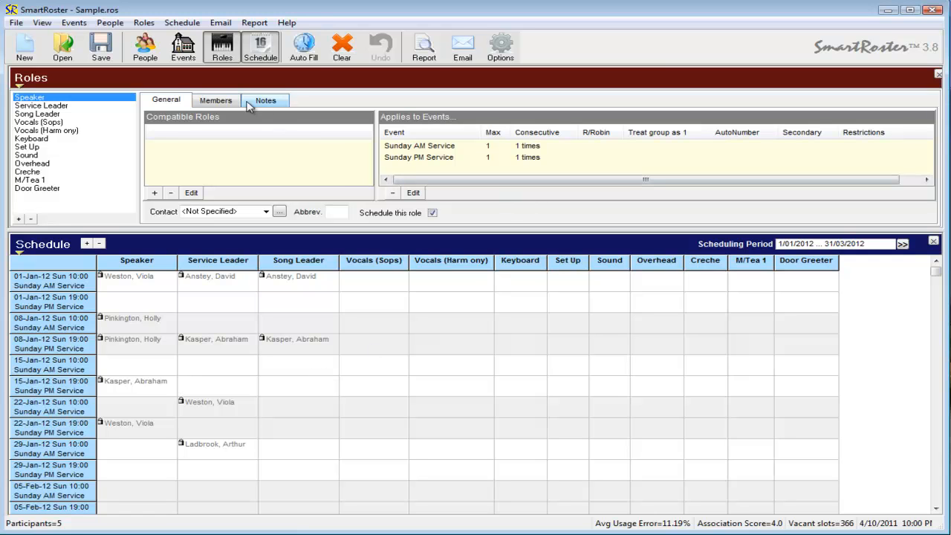
Step: Browse the Speaker, Service Leader and Keyboard members, inspecting the Keyboard member limited to Sunday AM
left_click(218, 101)
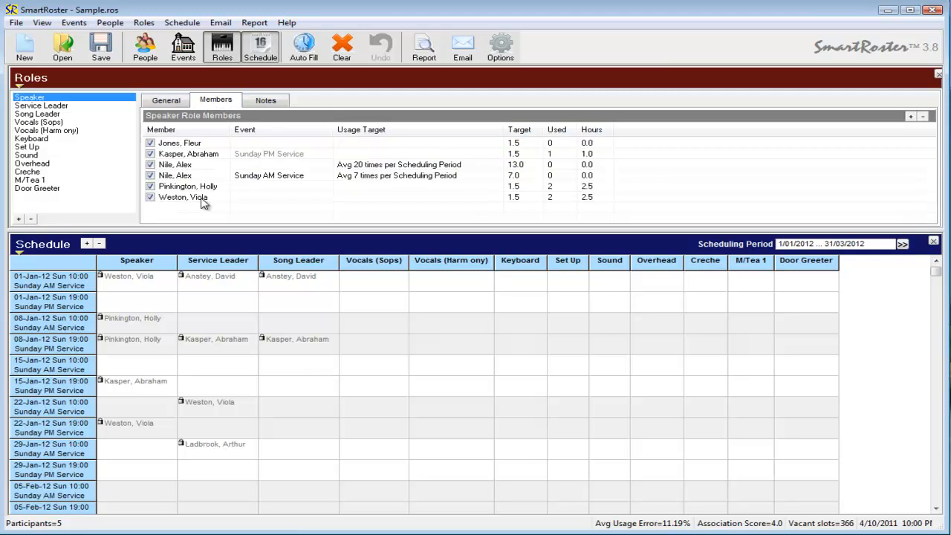
left_click(49, 106)
left_click(37, 139)
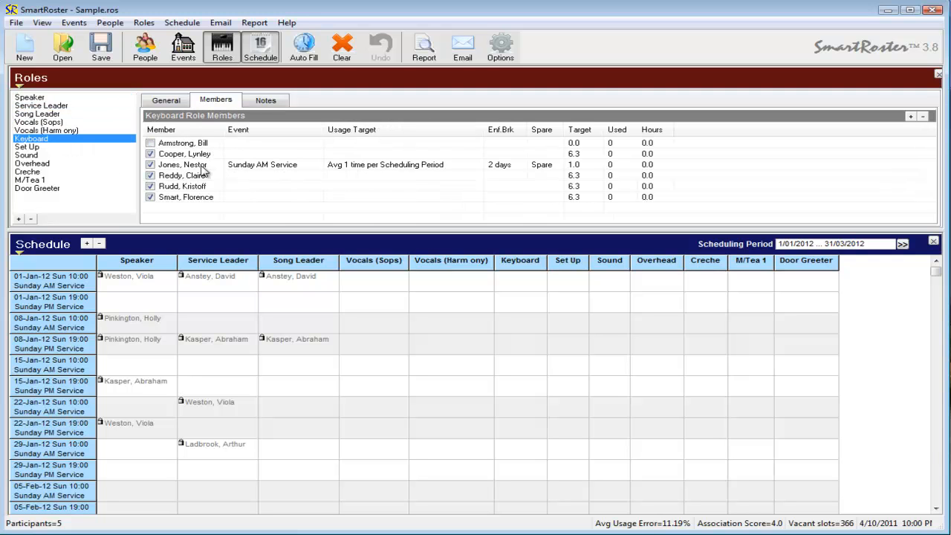
left_click(347, 169)
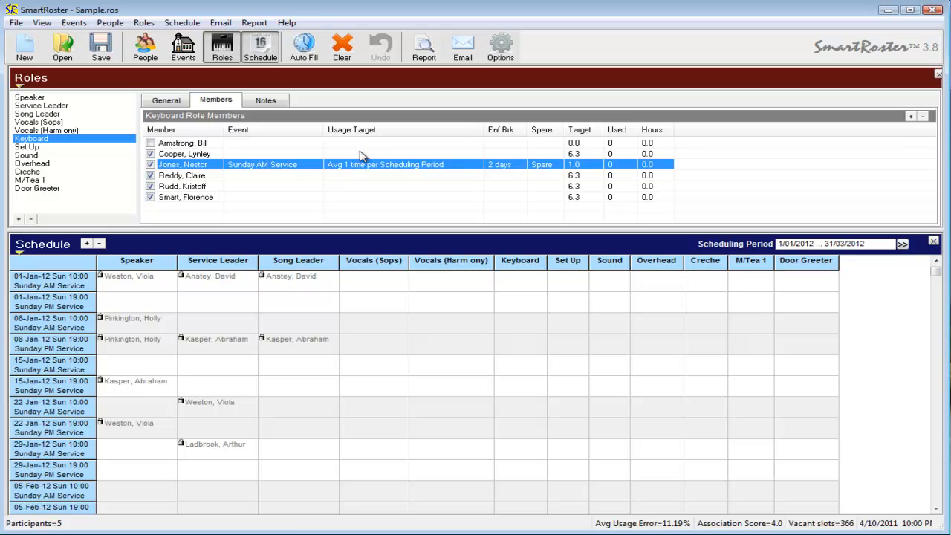
left_click(363, 155)
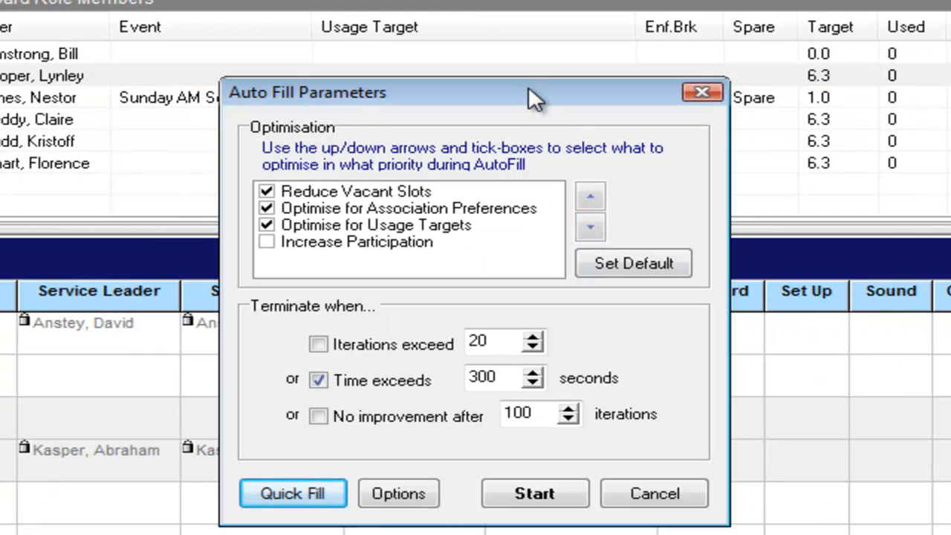
Step: Move the Auto Fill Parameters dialog up and cancel it without running Auto Fill
left_click_drag(529, 97, 534, 30)
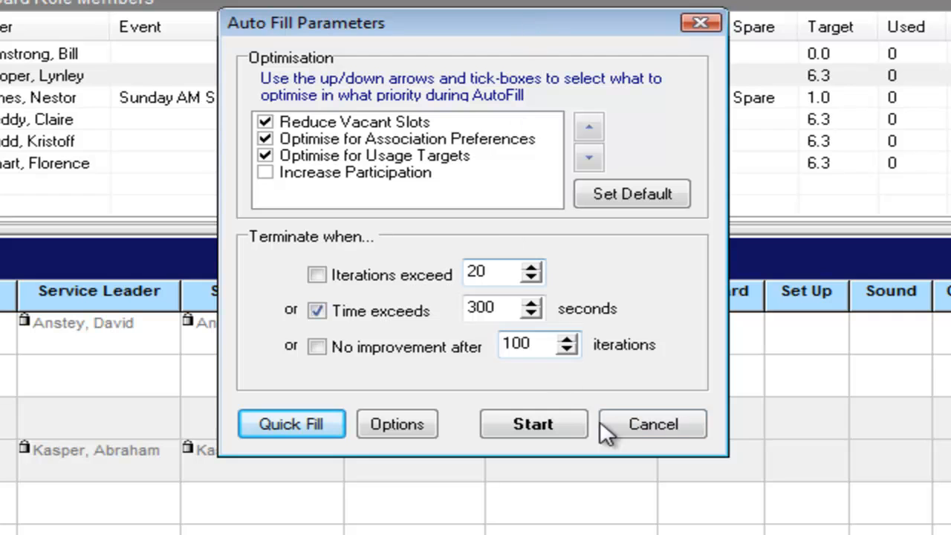
left_click(664, 422)
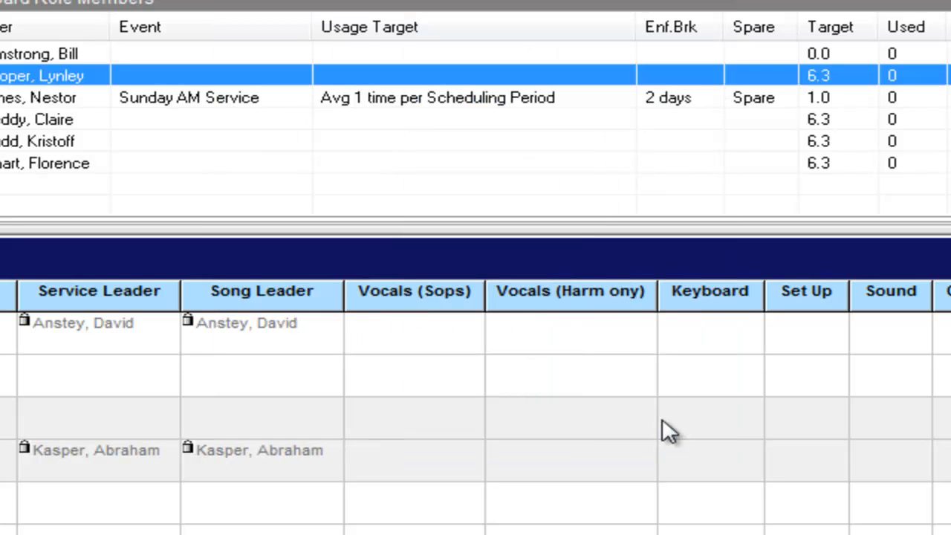